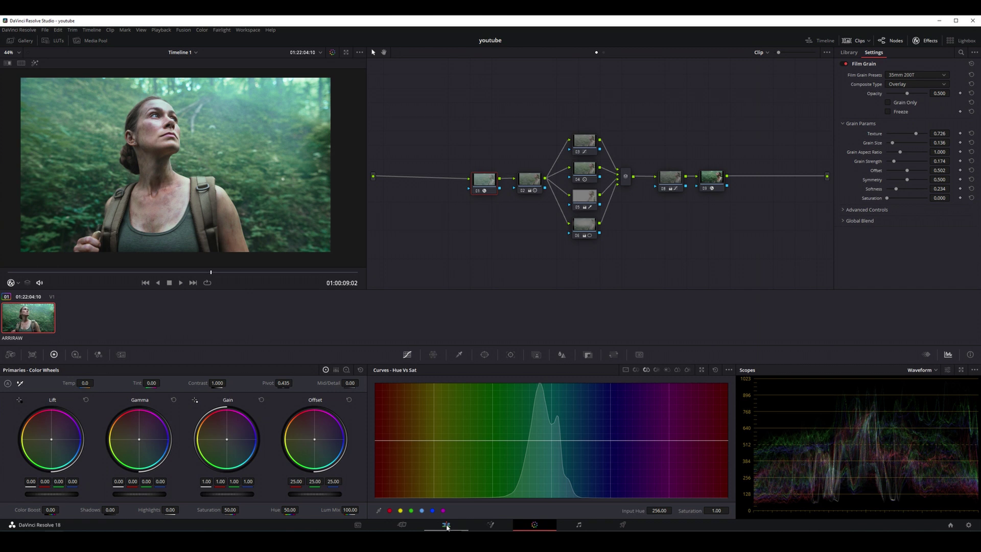
# Step: Switch from the Color page to the Deliver page
pyautogui.click(621, 526)
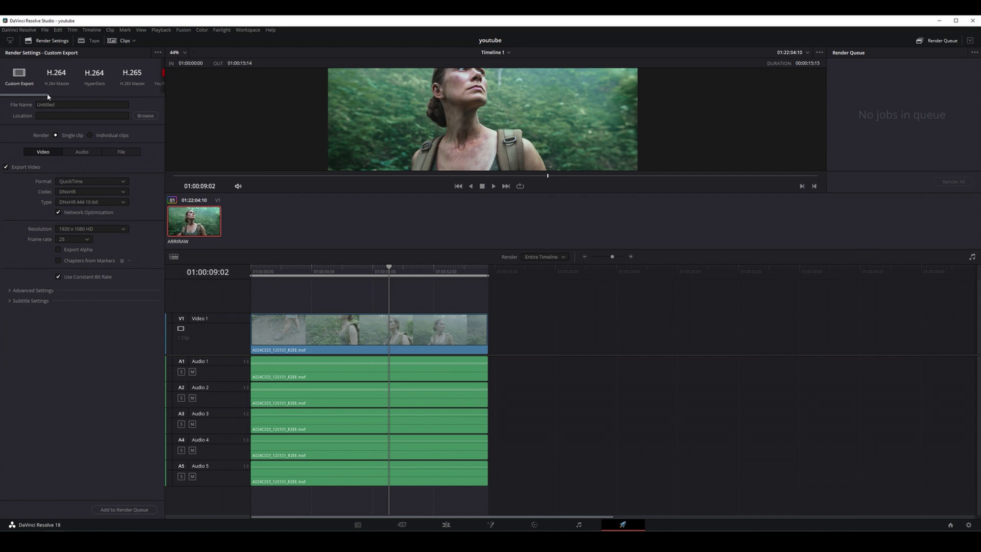
# Step: Load the H.264 Master preset, keep 1920x1080 HD resolution, and scroll the preset strip
pyautogui.click(61, 85)
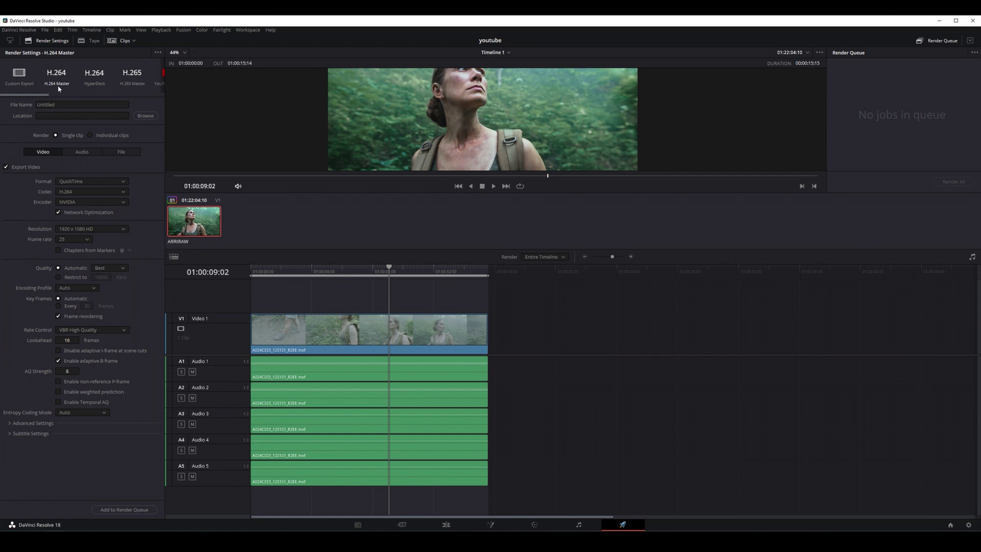
pyautogui.click(84, 230)
pyautogui.click(25, 251)
pyautogui.moveTo(41, 96); pyautogui.dragTo(65, 97)
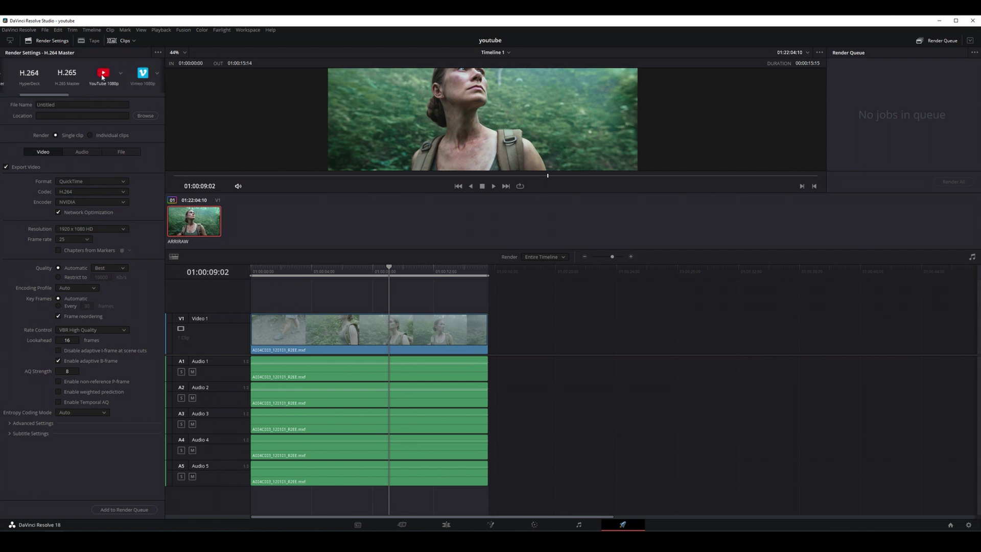
# Step: Try the YouTube 1080p and HyperDeck presets, leaving the format on QuickTime
pyautogui.click(103, 75)
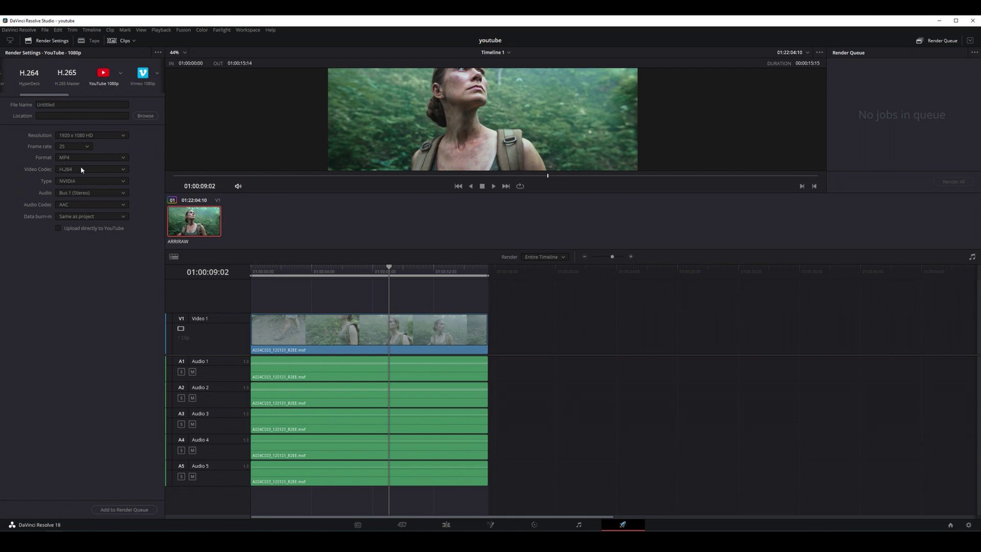
pyautogui.click(28, 74)
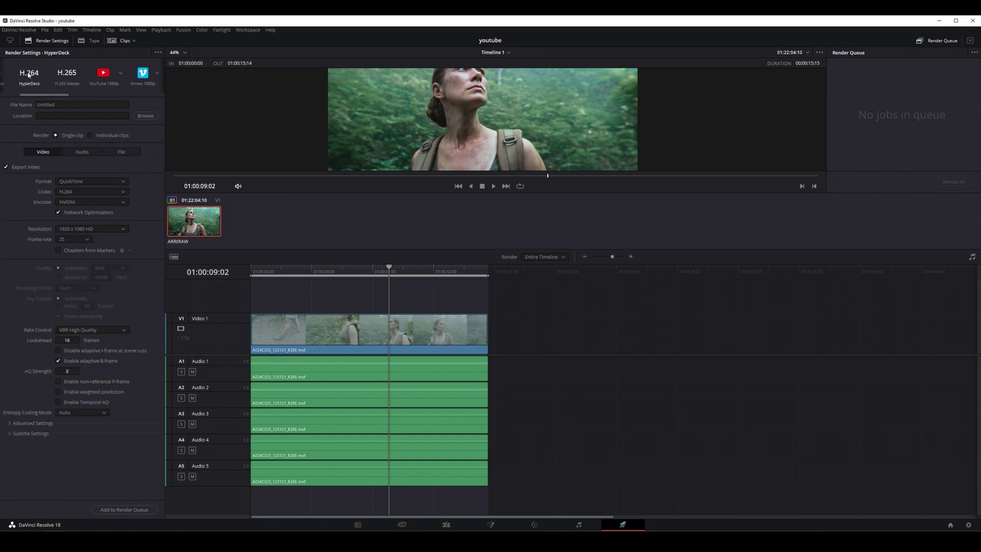
pyautogui.click(118, 182)
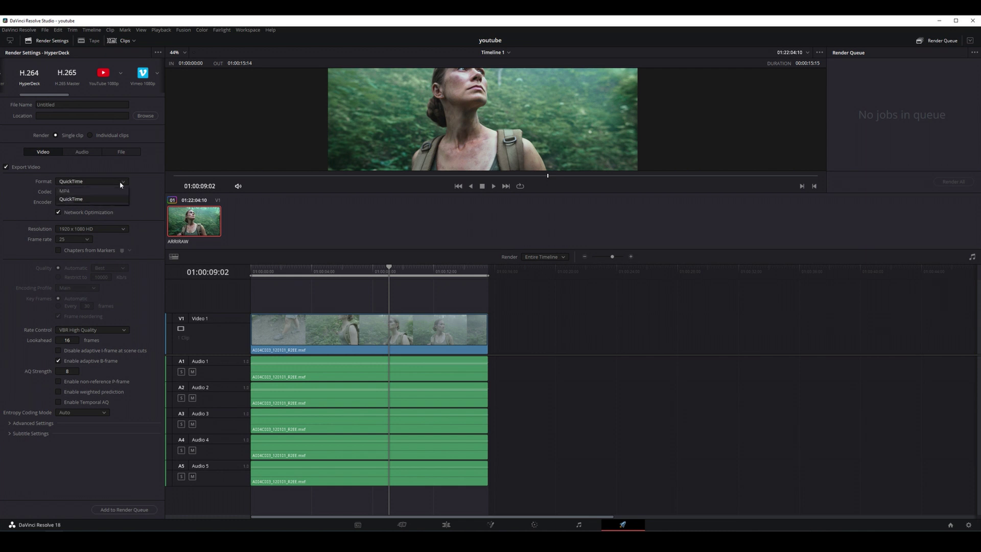
pyautogui.click(145, 174)
# Step: Scroll the preset strip and reload the YouTube 1080p preset
pyautogui.scroll(3, 46, 87)
pyautogui.moveTo(42, 96); pyautogui.dragTo(28, 97)
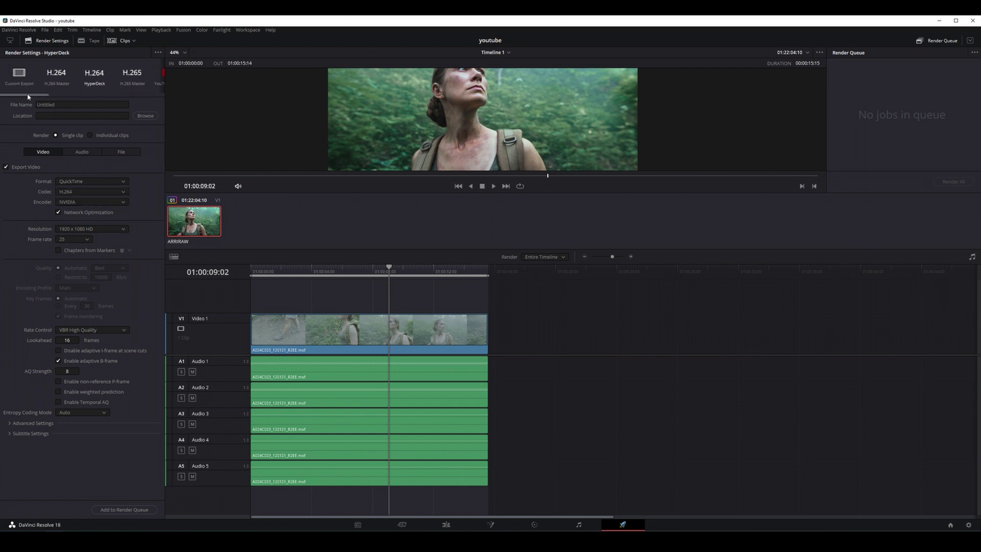
pyautogui.scroll(-3, 46, 92)
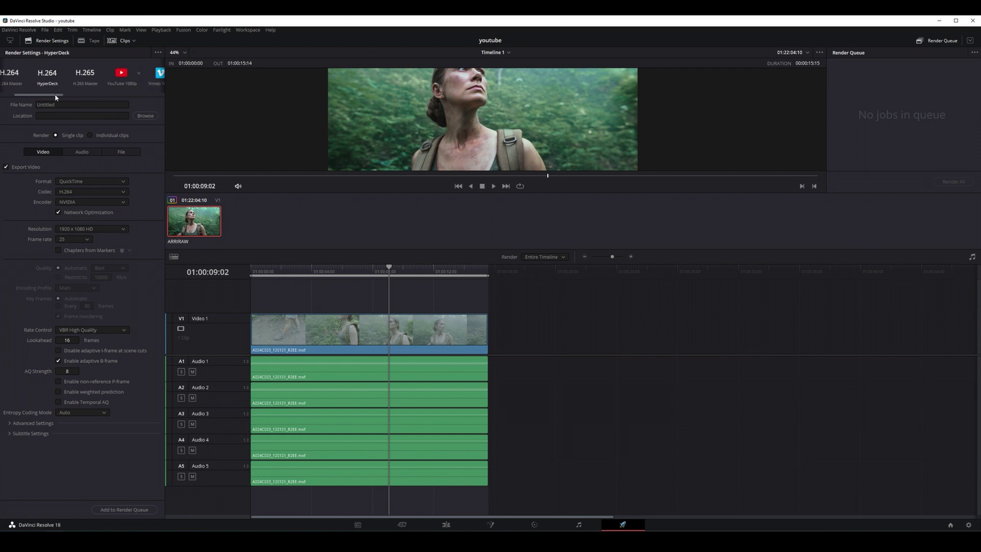
pyautogui.click(115, 88)
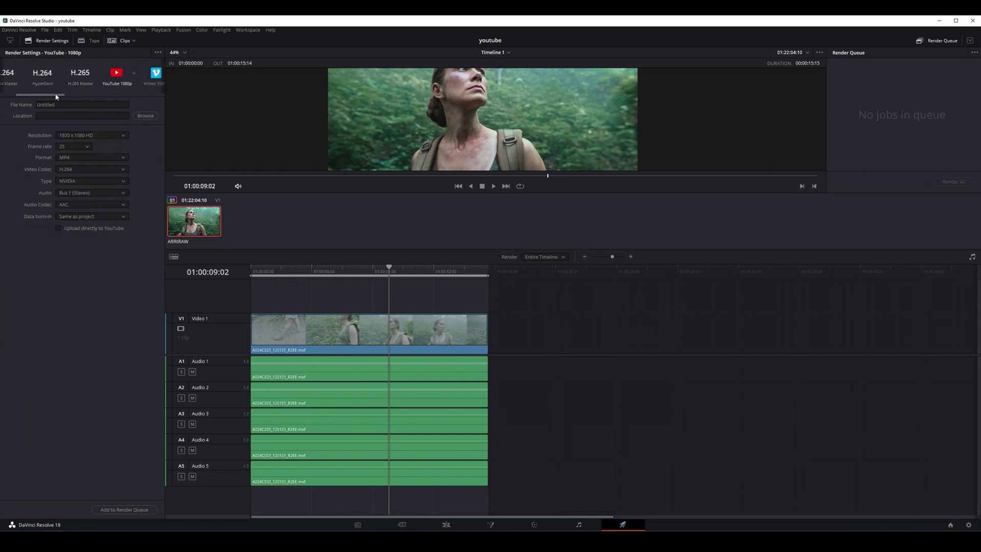
pyautogui.scroll(-2, 57, 97)
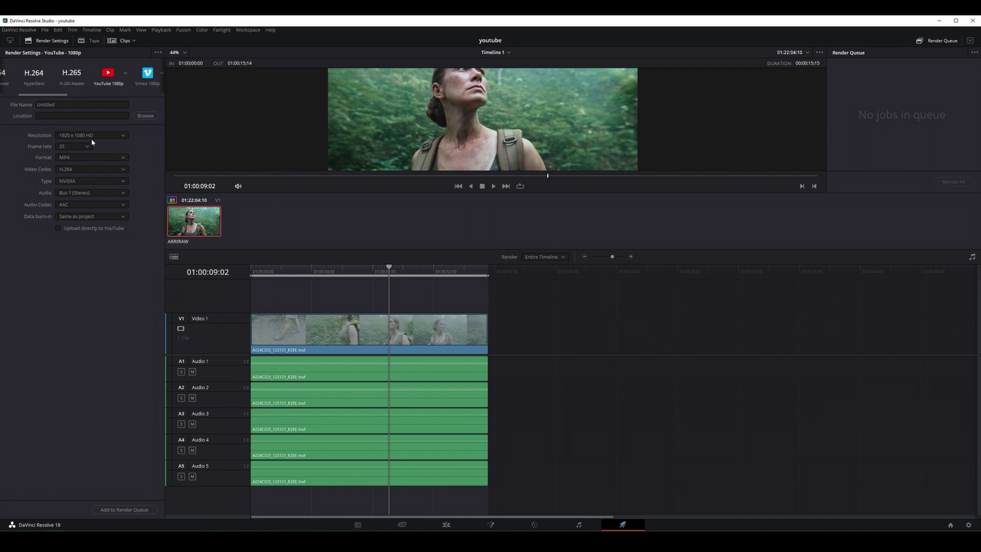
pyautogui.moveTo(61, 96); pyautogui.dragTo(44, 96)
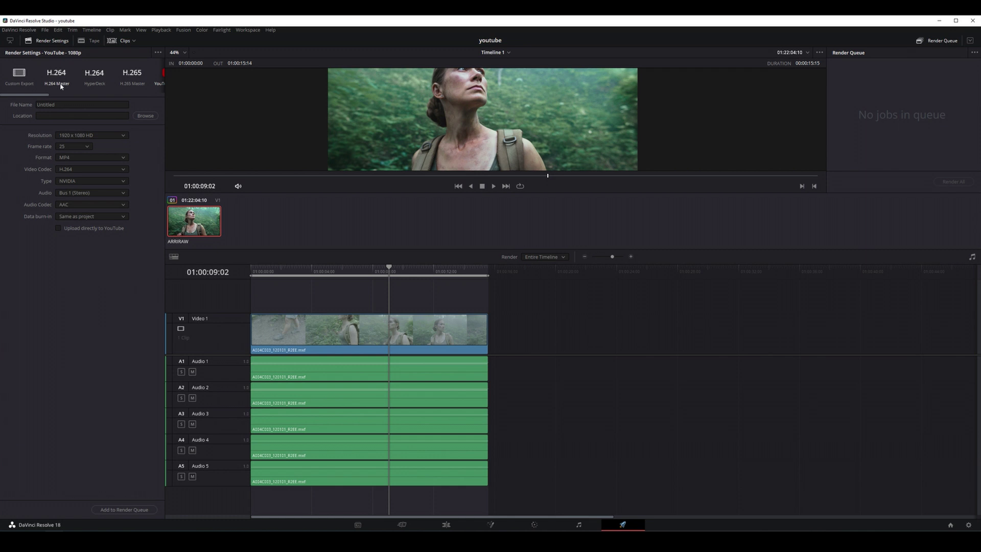
# Step: Select the Custom Export preset at the left of the preset strip
pyautogui.click(18, 82)
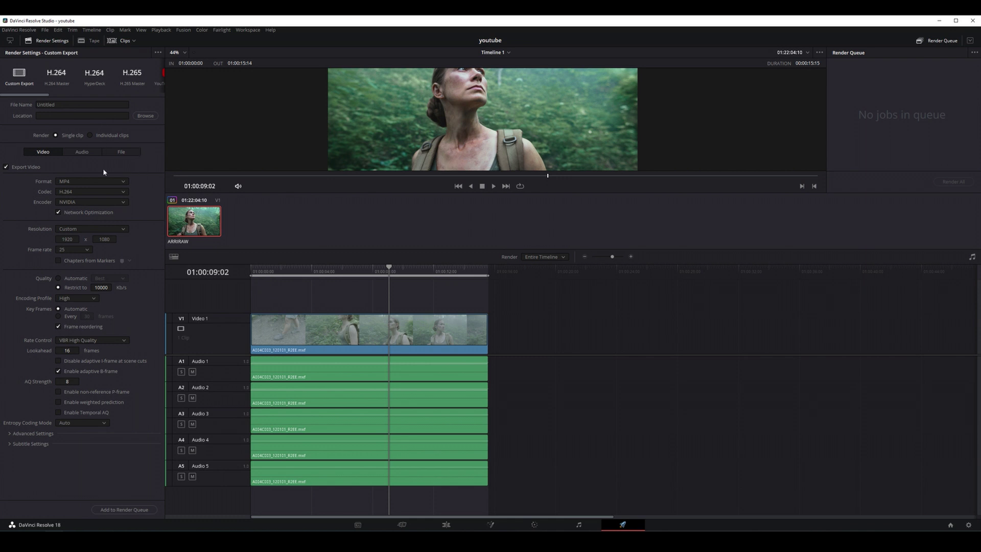
# Step: Choose QuickTime format, DNxHR codec and DNxHR HQ type for the Custom Export
pyautogui.click(126, 182)
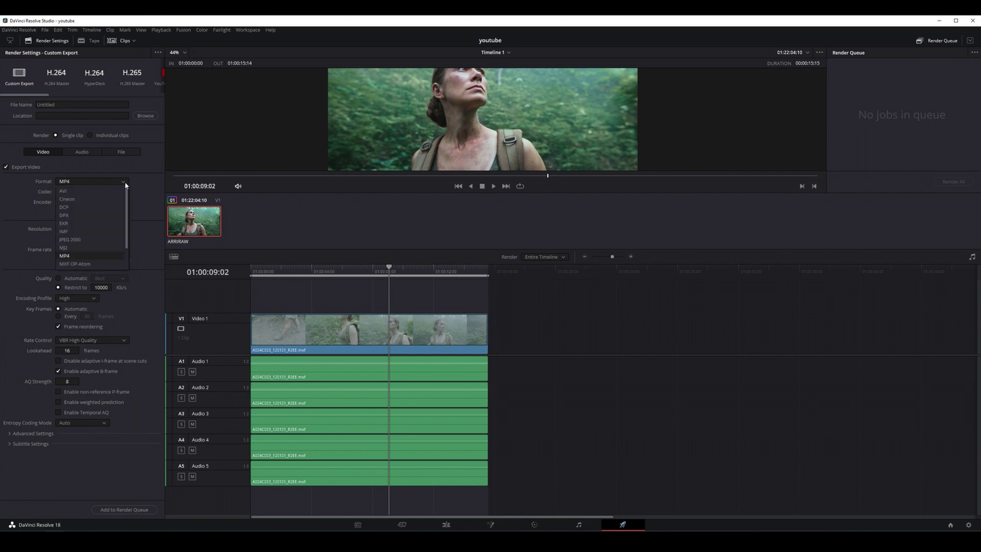
pyautogui.click(75, 256)
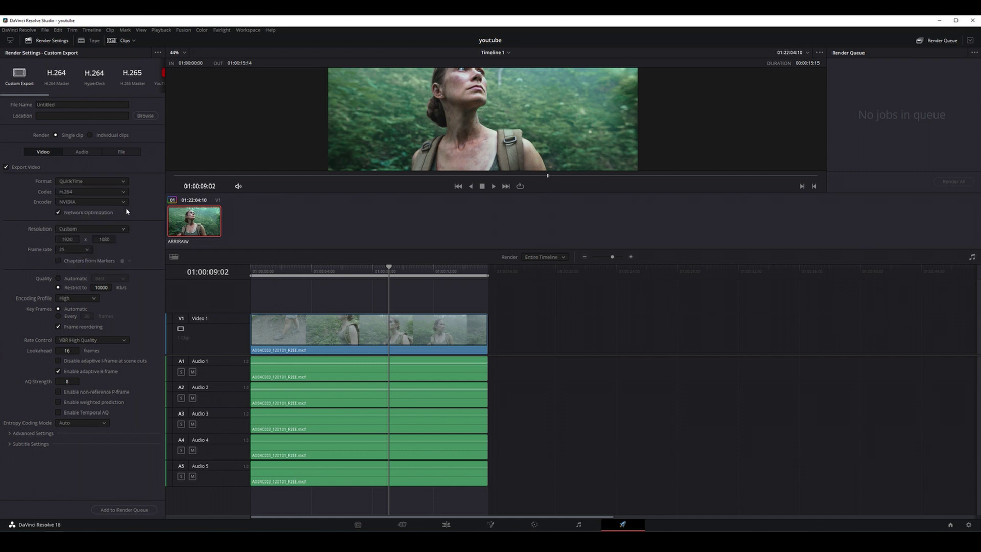
pyautogui.click(120, 193)
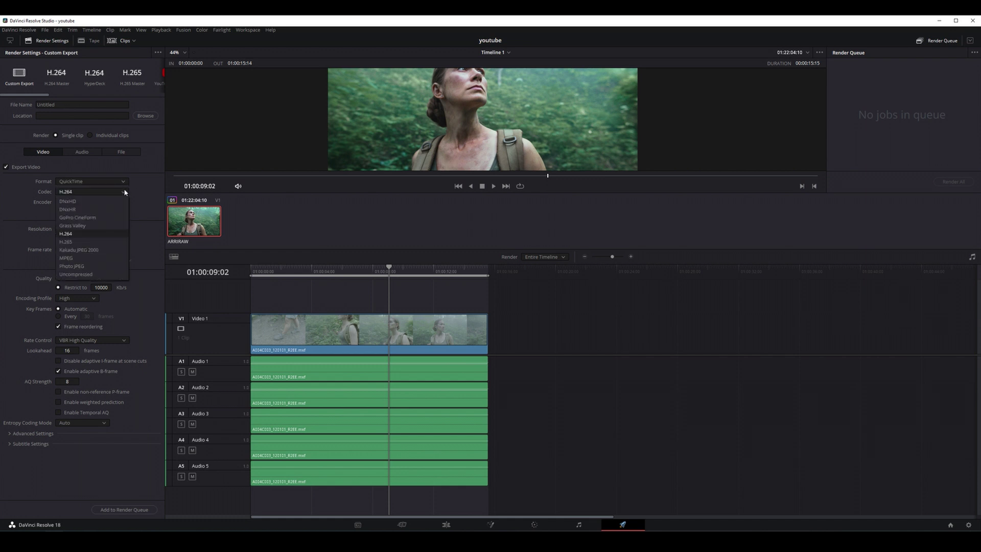
pyautogui.click(82, 209)
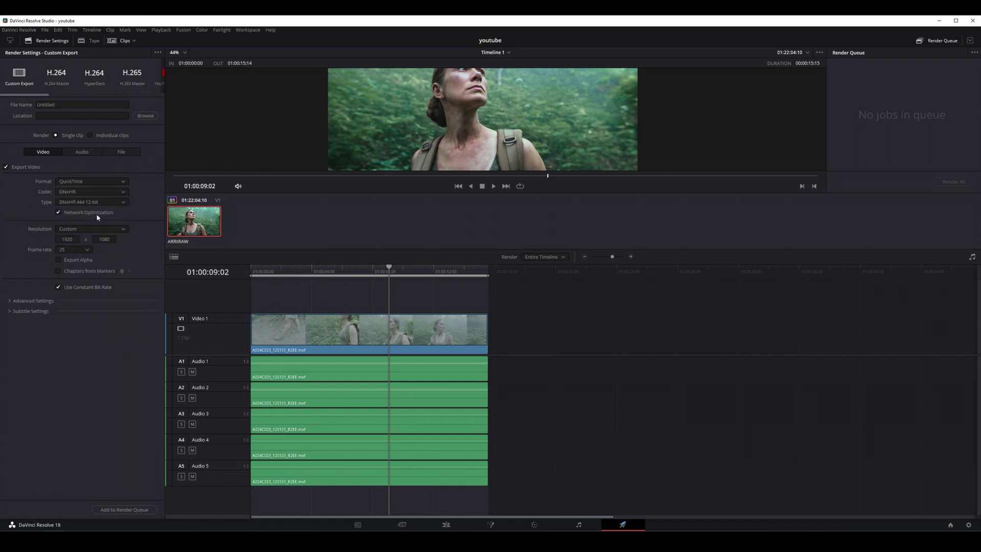
pyautogui.click(125, 206)
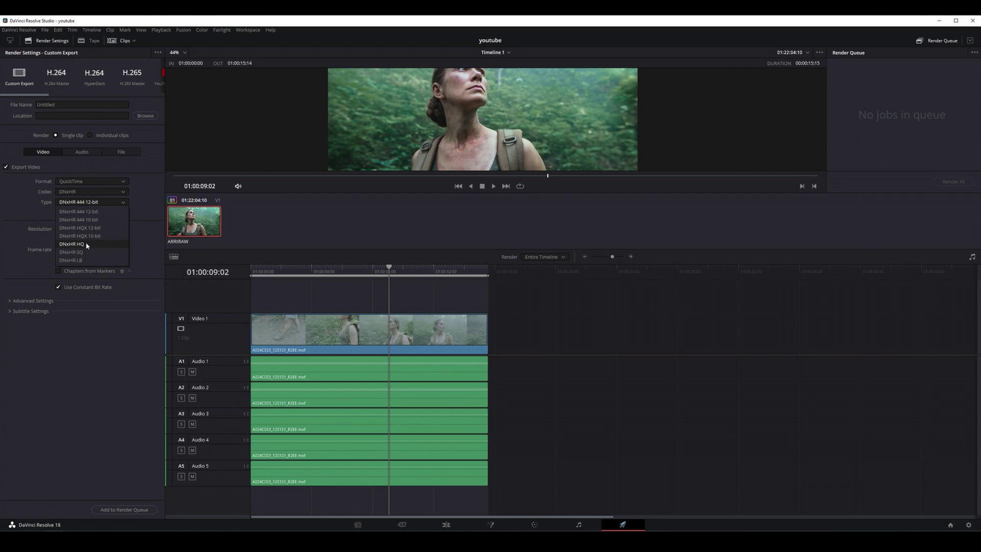
pyautogui.click(86, 245)
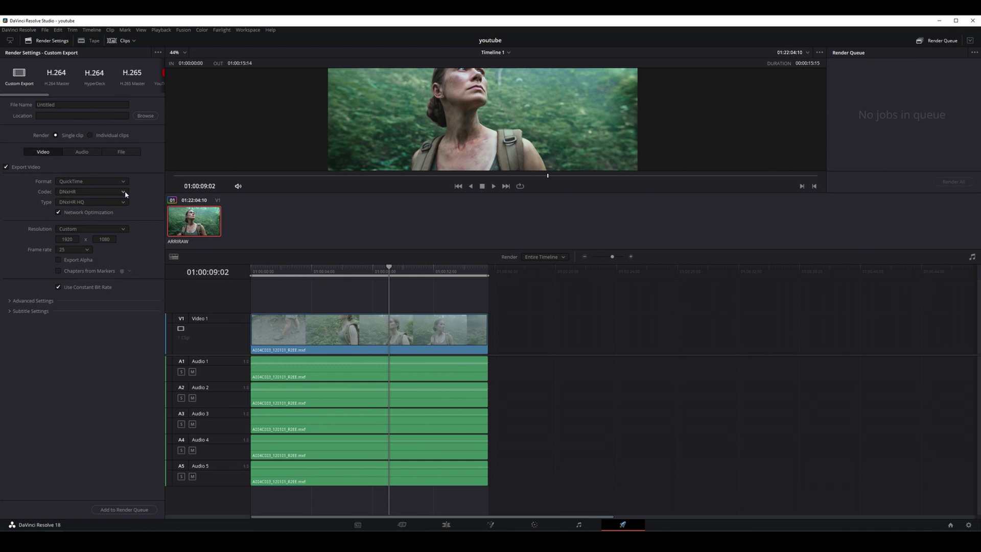
# Step: Keep the DNxHR codec and change the Type to DNxHR 444 10-bit
pyautogui.click(127, 195)
pyautogui.click(127, 196)
pyautogui.click(128, 203)
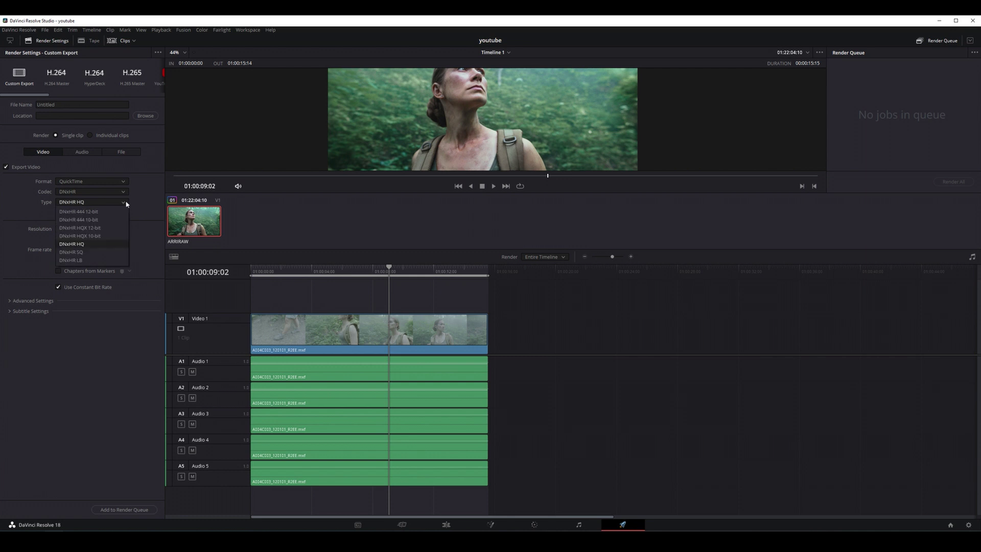
pyautogui.click(97, 220)
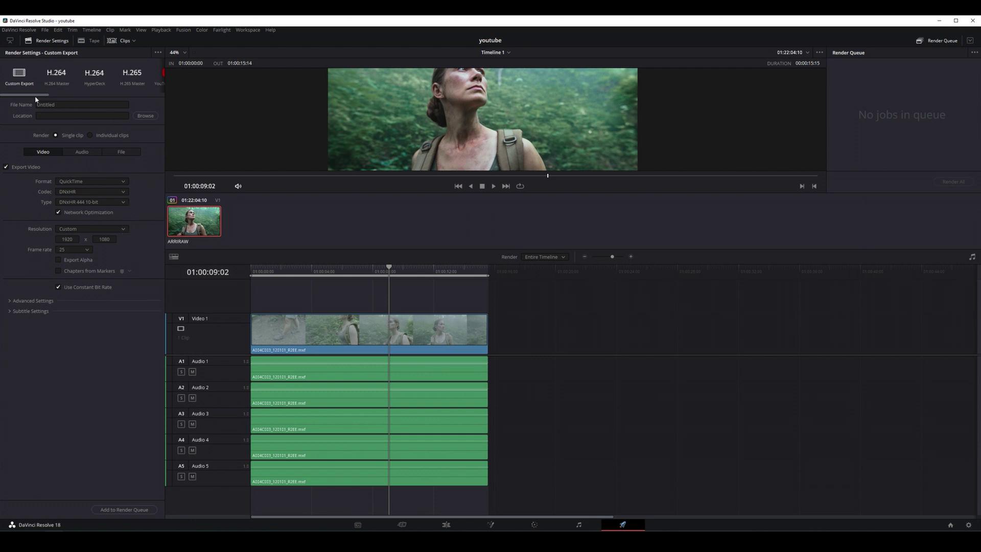
pyautogui.moveTo(36, 95); pyautogui.dragTo(65, 96)
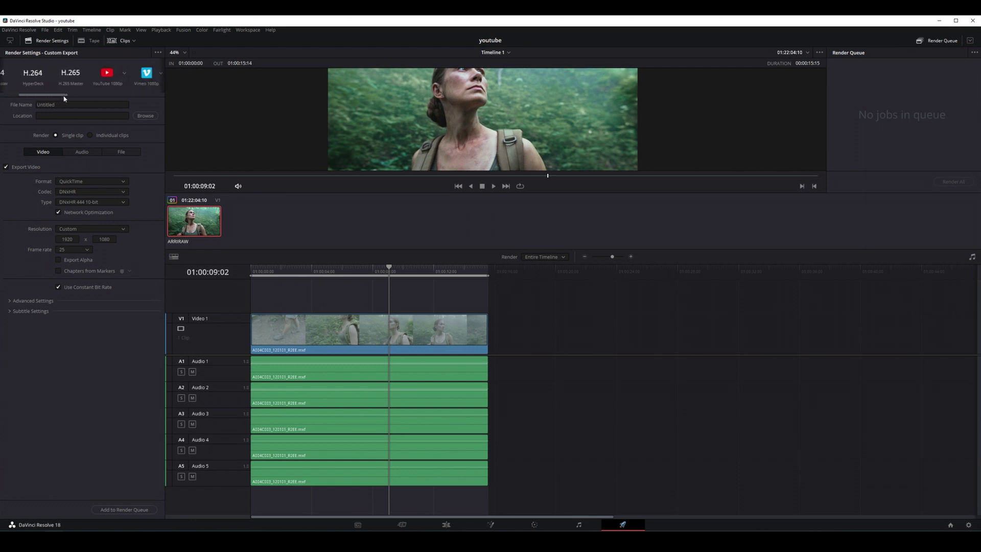
pyautogui.moveTo(65, 96); pyautogui.dragTo(69, 100)
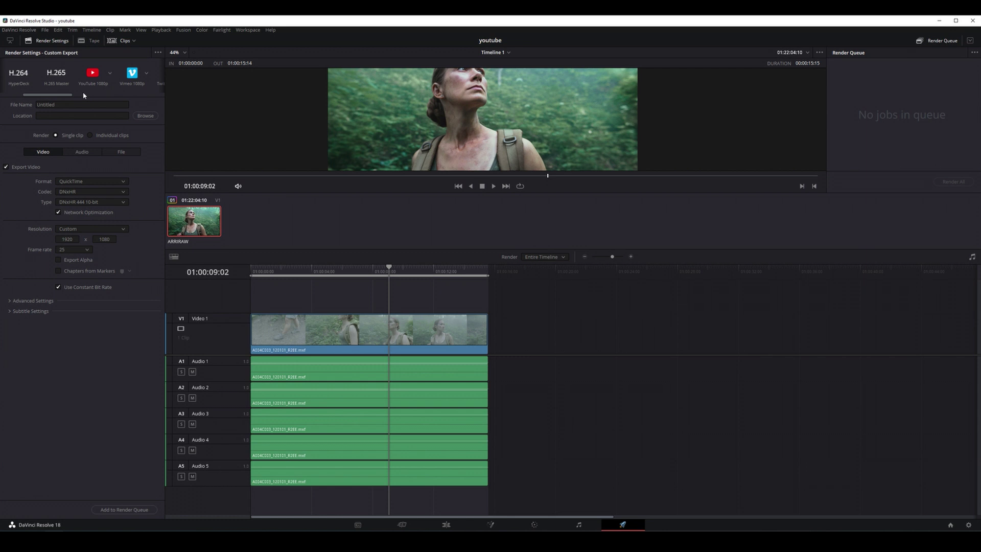
pyautogui.moveTo(67, 95); pyautogui.dragTo(33, 95)
# Step: Reselect QuickTime format, then switch the codec to H.264 and back to DNxHR
pyautogui.click(80, 180)
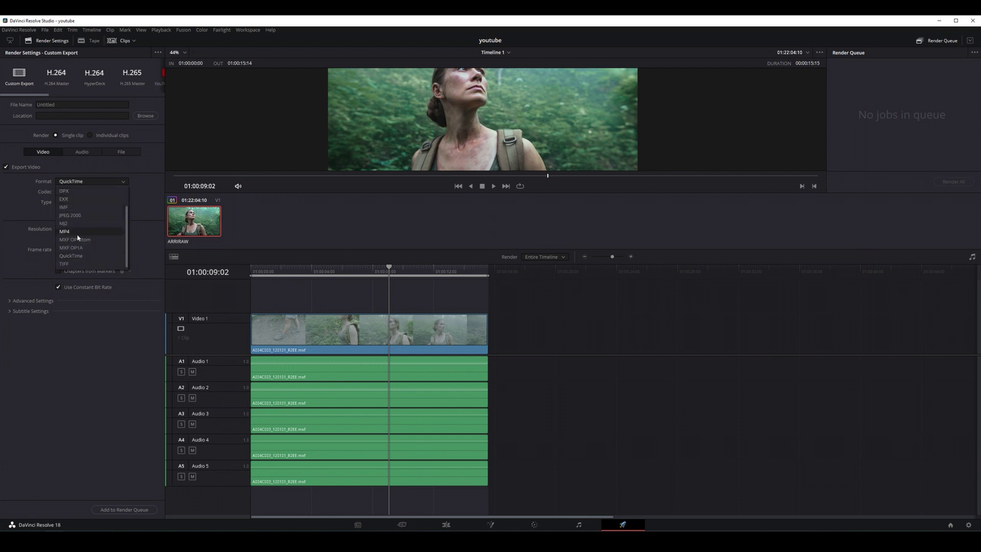
pyautogui.click(81, 257)
pyautogui.click(97, 191)
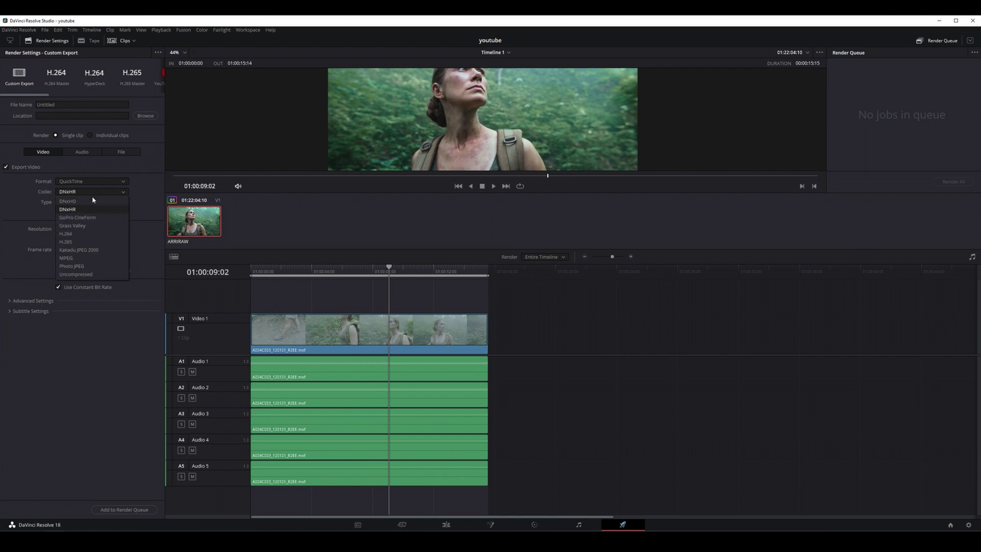
pyautogui.click(81, 234)
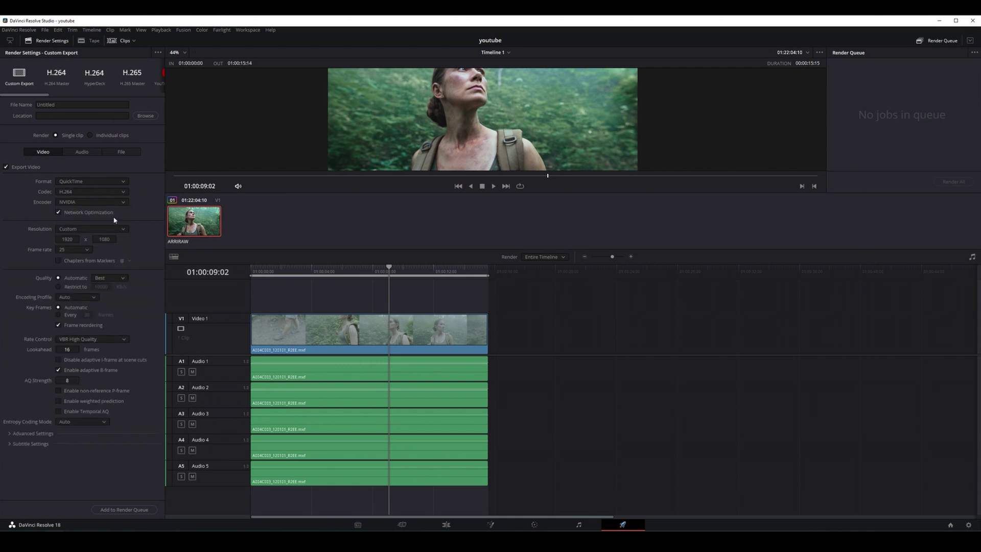
pyautogui.click(85, 194)
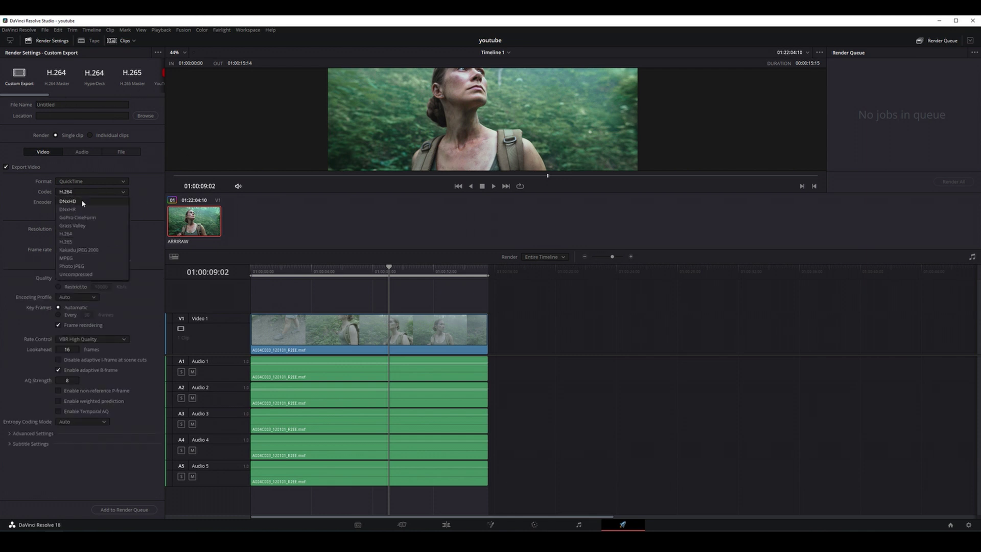
pyautogui.click(85, 211)
# Step: Set the DNxHR type to DNxHR HQ, then to DNxHR 444 10-bit
pyautogui.click(123, 202)
pyautogui.click(81, 244)
pyautogui.click(108, 202)
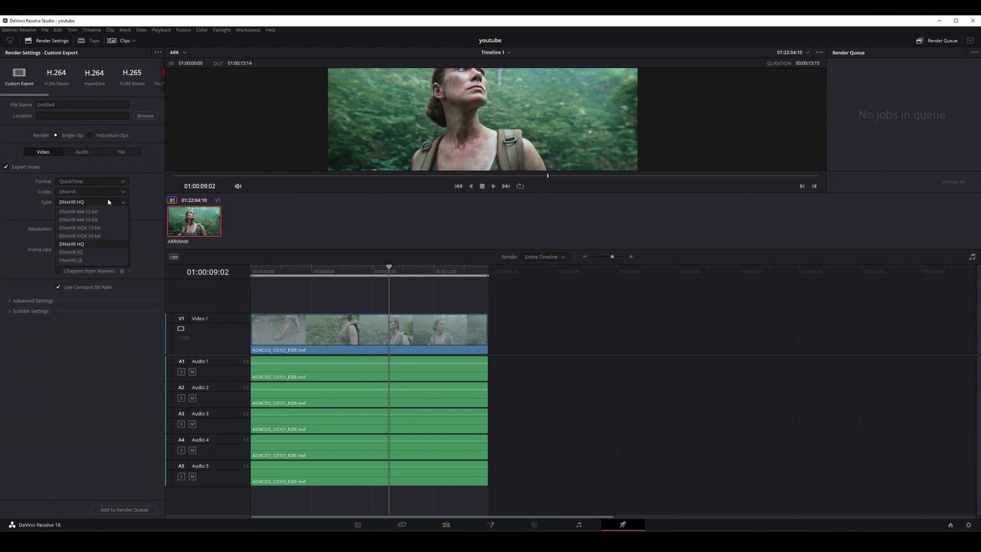
pyautogui.click(95, 220)
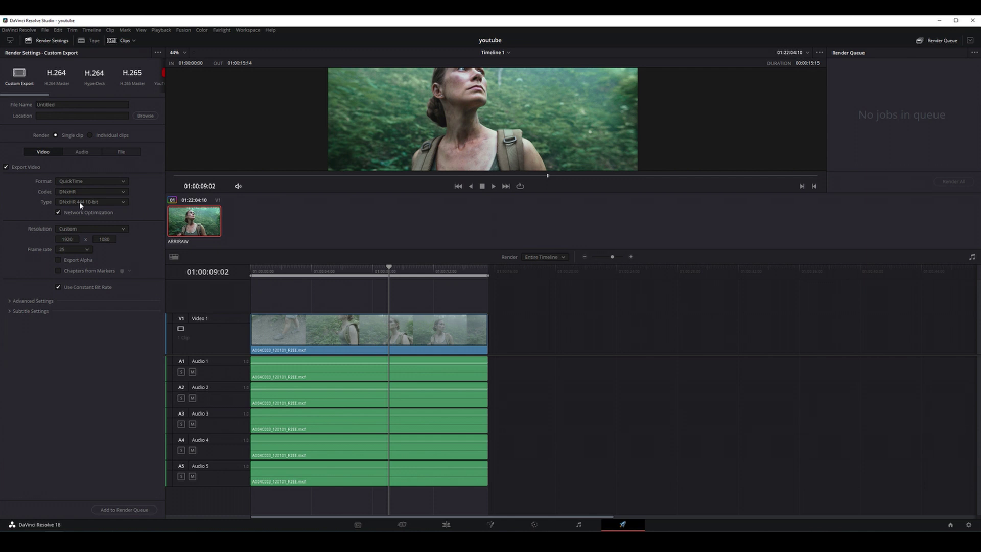